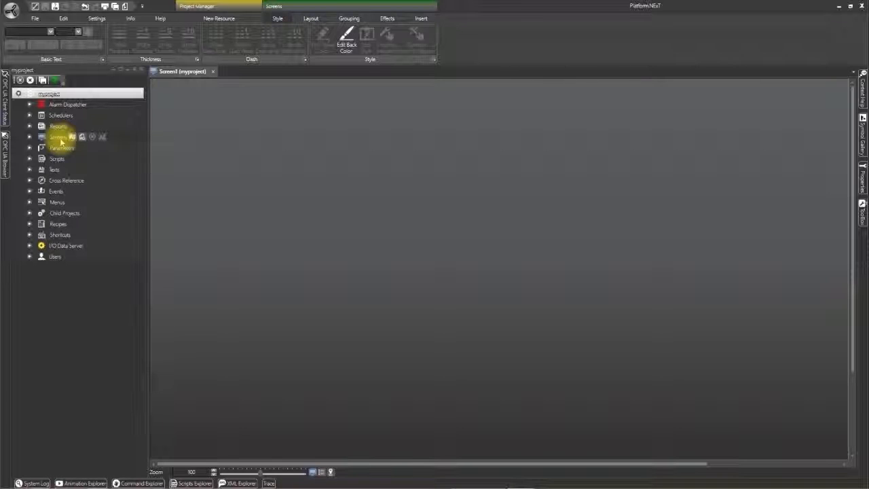
# Add a blank Full HD 1920x1080 screen with the dark grey background to the project's Screens
pyautogui.click(60, 140)
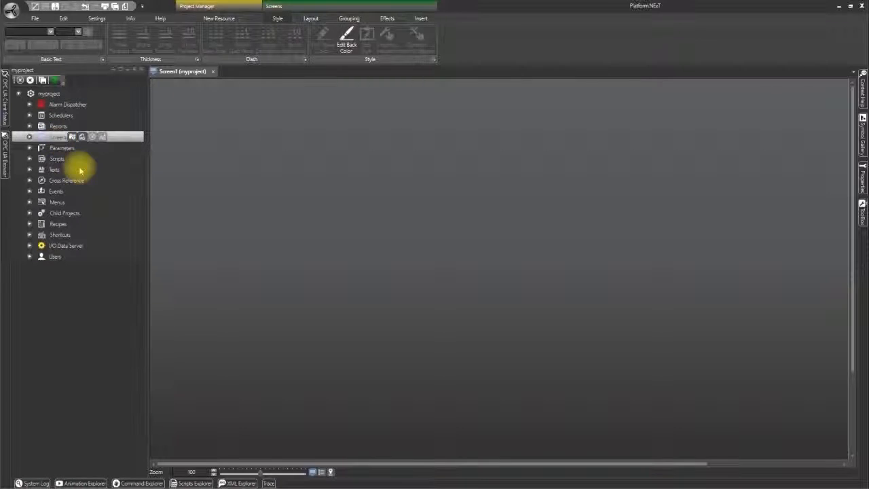
pyautogui.click(29, 137)
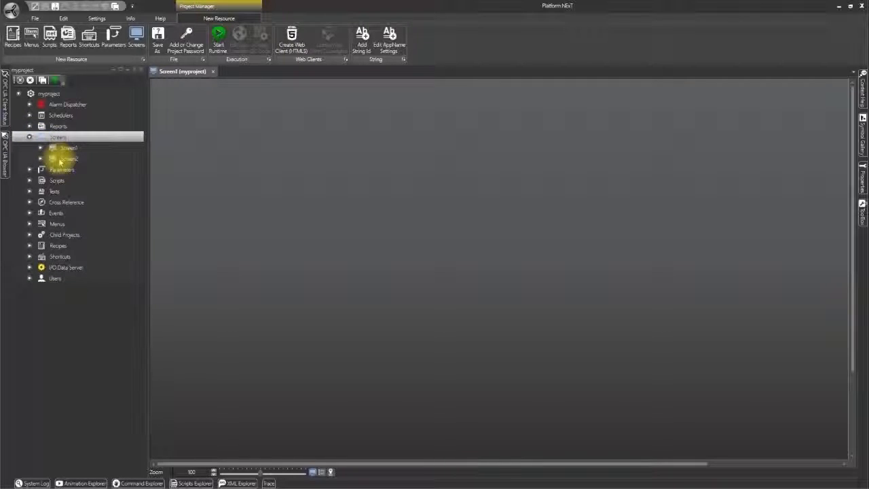
pyautogui.click(135, 40)
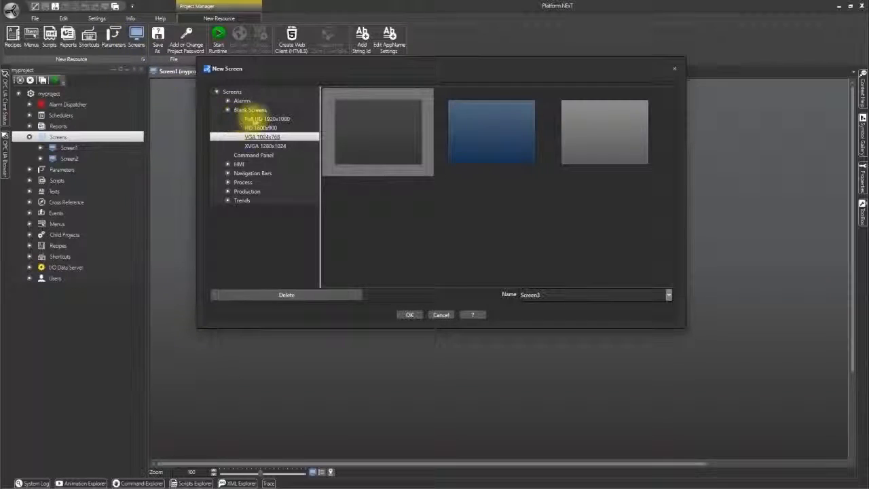
pyautogui.click(258, 120)
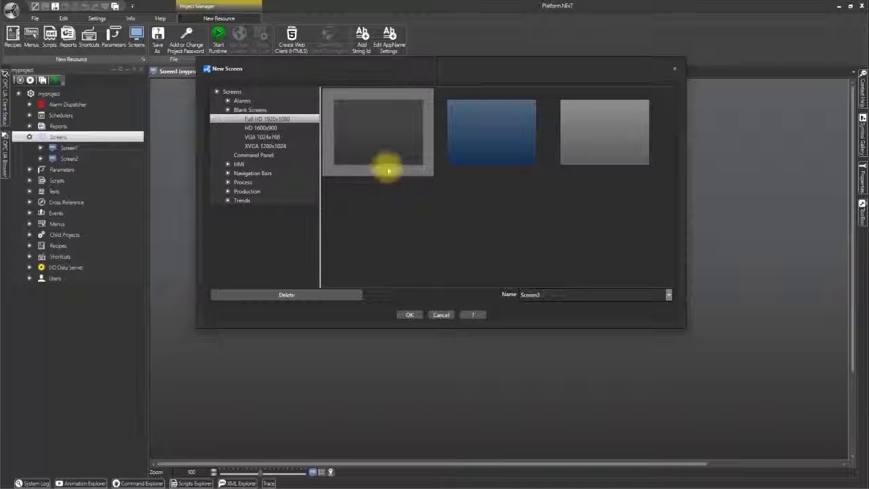
pyautogui.click(410, 315)
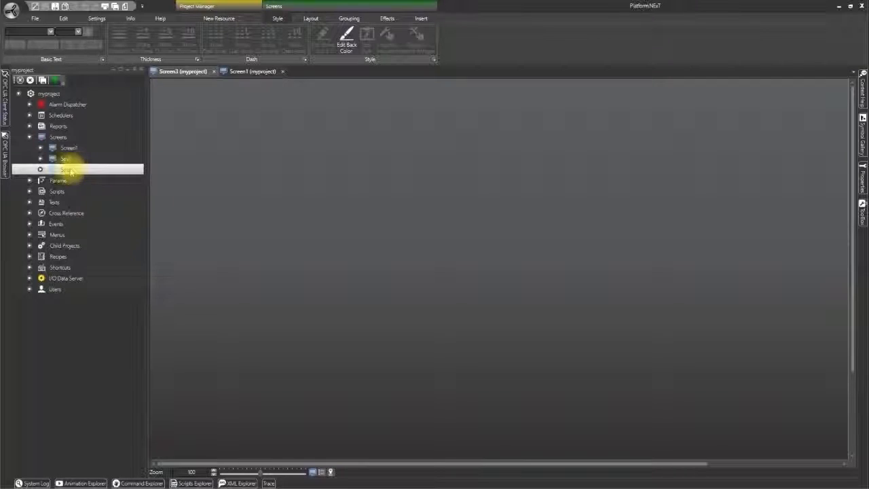
# Open Screen1 for editing and select the Fans category in the system symbol library
pyautogui.click(71, 148)
pyautogui.click(83, 147)
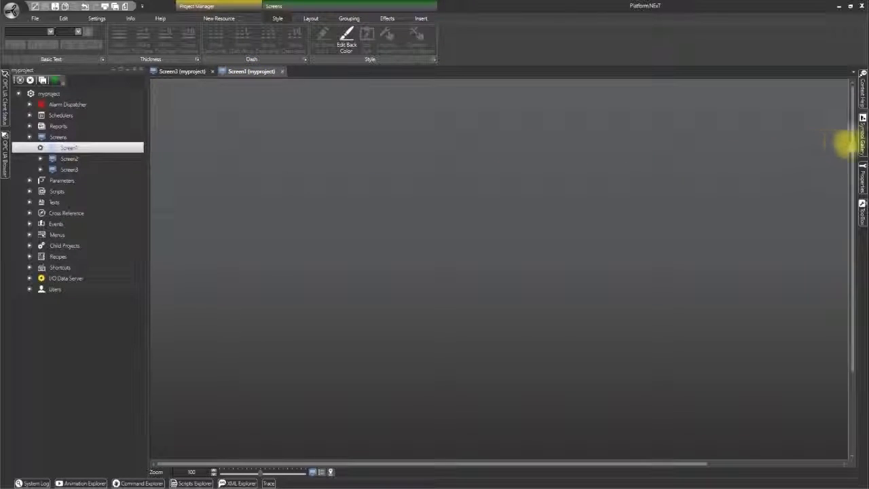
pyautogui.click(864, 139)
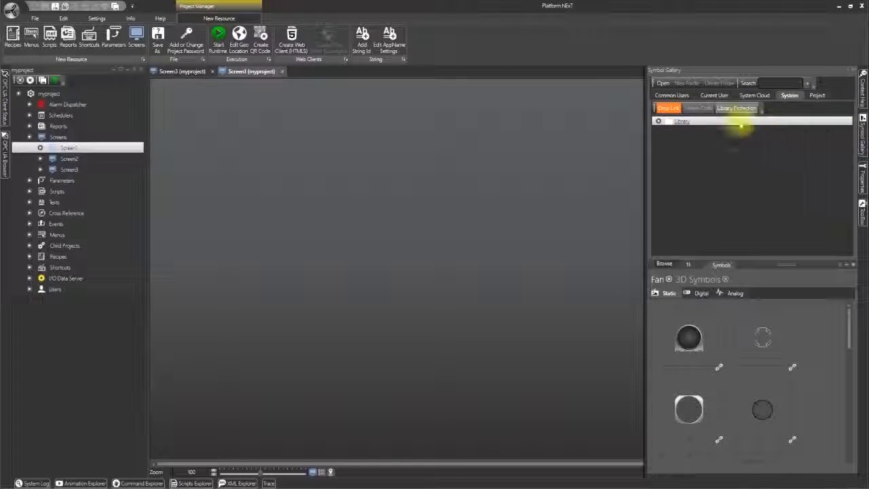
pyautogui.click(657, 121)
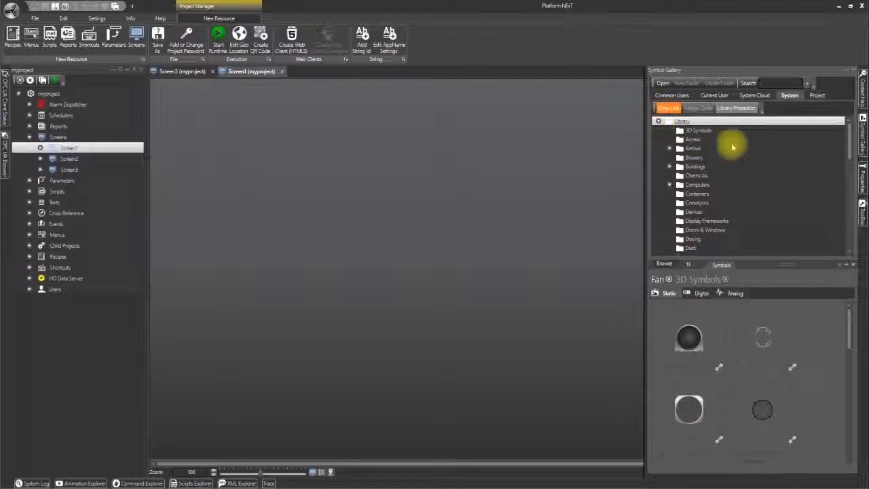
pyautogui.scroll(-2, 730, 148)
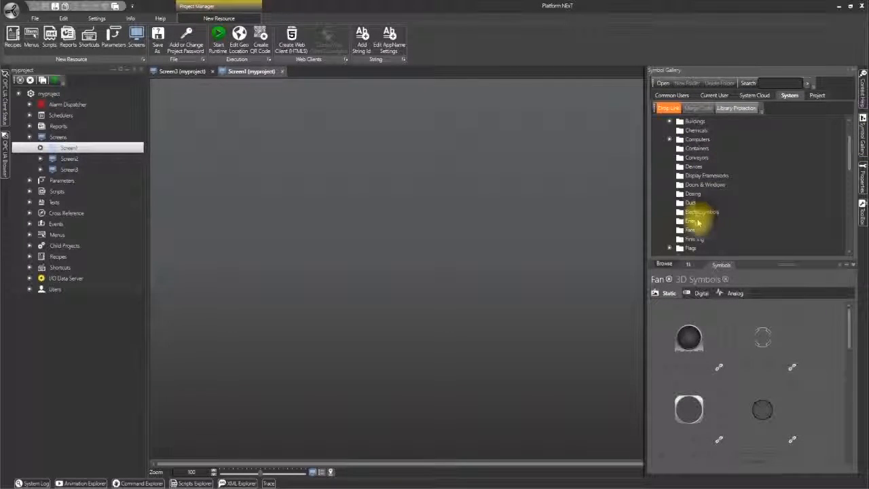
pyautogui.click(692, 230)
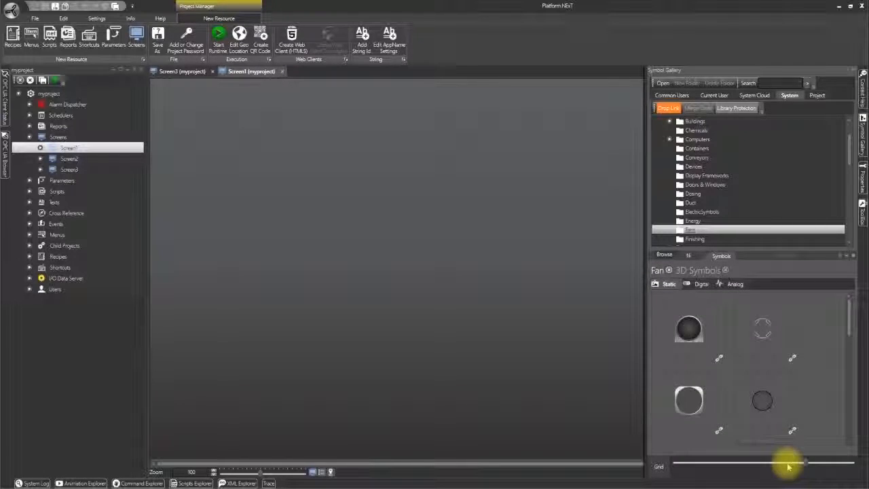
# Enlarge the gallery thumbnails and preview the animation of the digital fan symbols
pyautogui.click(787, 464)
pyautogui.moveTo(771, 466); pyautogui.dragTo(825, 451)
pyautogui.moveTo(850, 340); pyautogui.dragTo(855, 416)
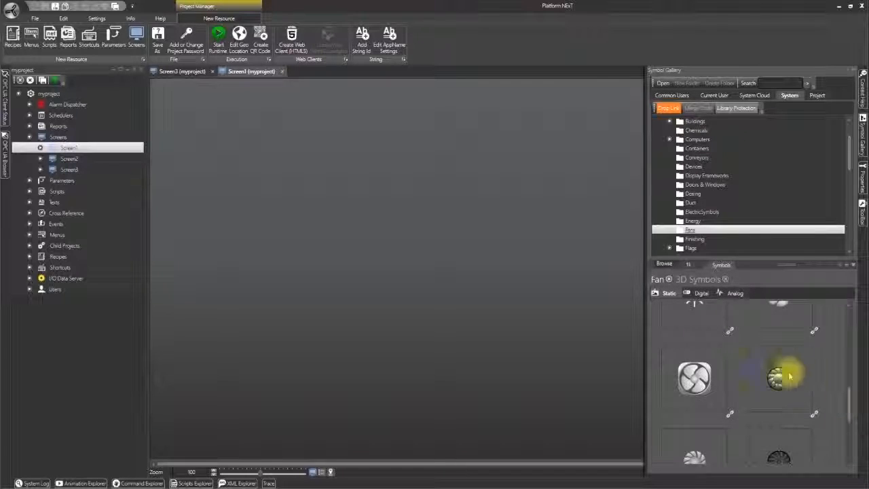
pyautogui.click(701, 294)
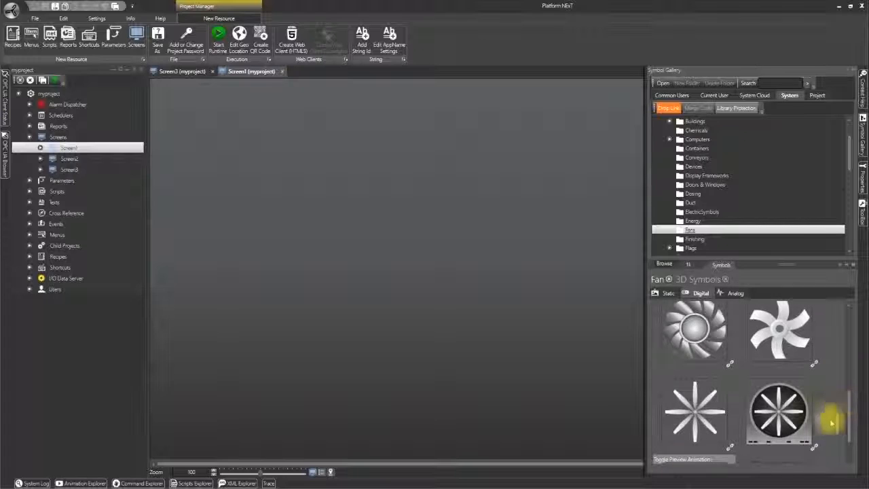
pyautogui.click(696, 461)
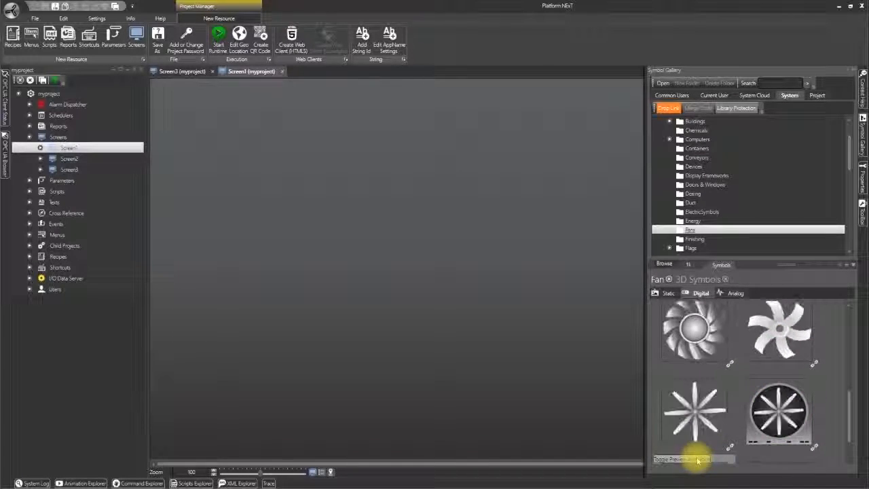
# Place the digital six-blade fan with mounting base on Screen1 and enlarge it to about 199 by 203
pyautogui.scroll(-2, 848, 428)
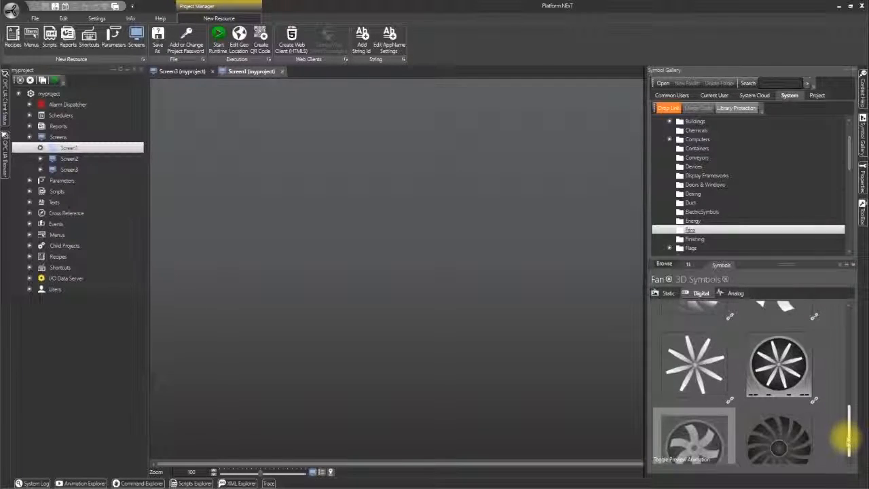
pyautogui.moveTo(845, 451); pyautogui.dragTo(846, 459)
pyautogui.moveTo(705, 441); pyautogui.dragTo(237, 181)
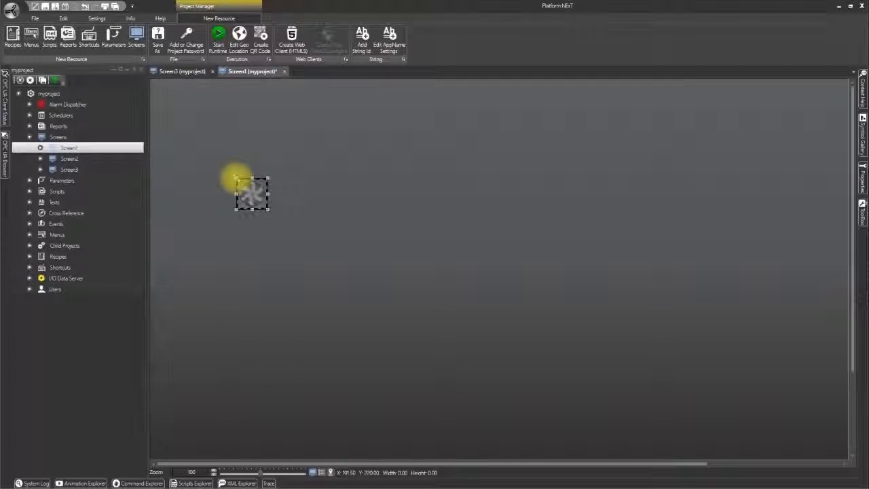
pyautogui.moveTo(268, 207); pyautogui.dragTo(319, 267)
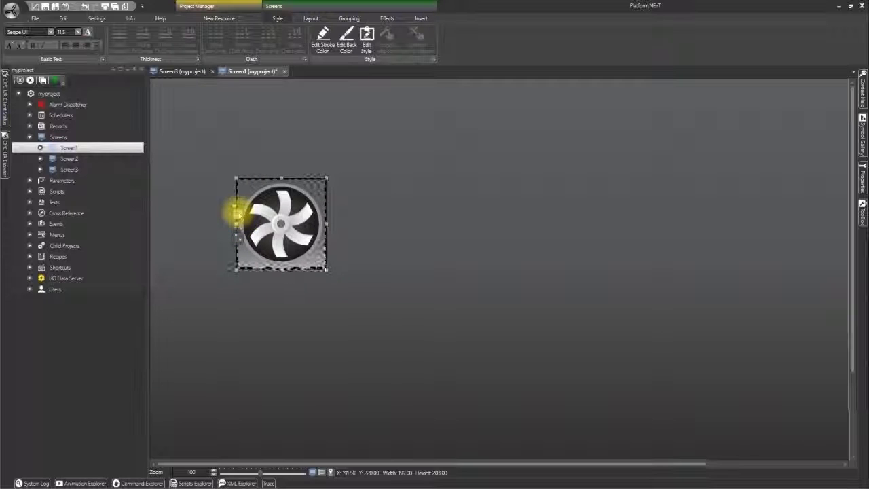
# Assign the Boolean variable Tag1 as the fan symbol's item tag
pyautogui.rightClick(237, 214)
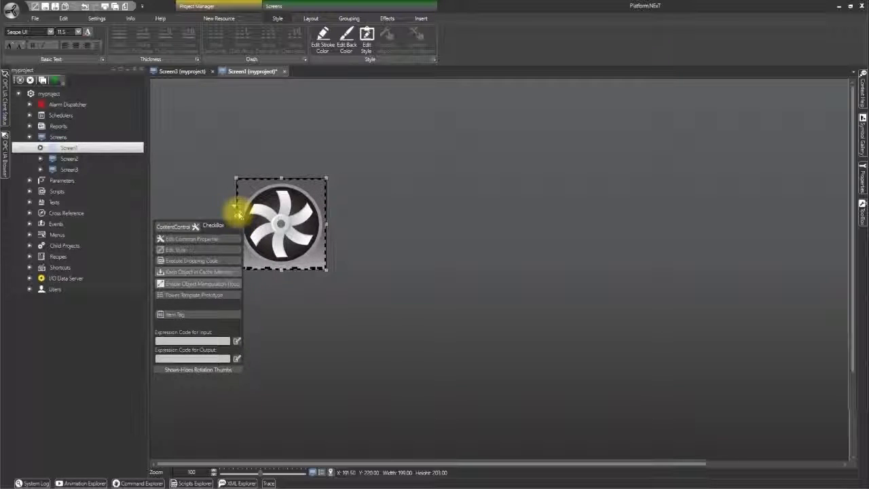
pyautogui.click(195, 316)
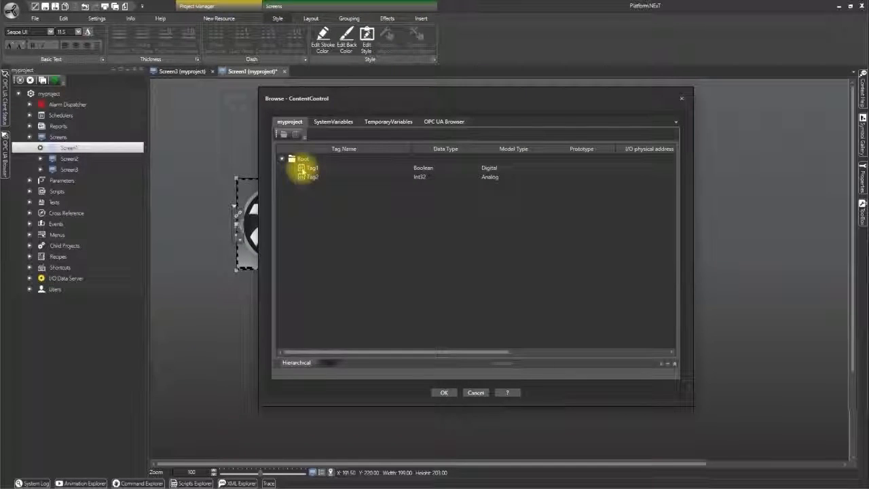
pyautogui.click(305, 168)
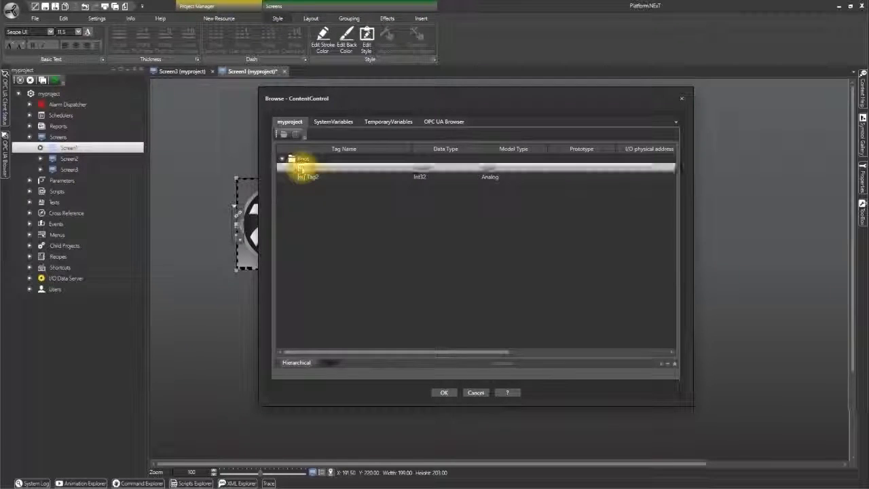
pyautogui.click(444, 393)
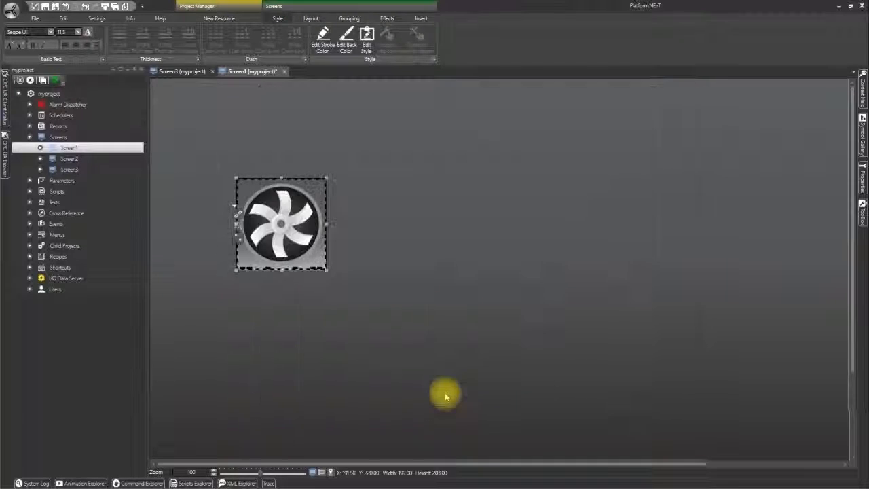
pyautogui.click(366, 328)
pyautogui.click(299, 231)
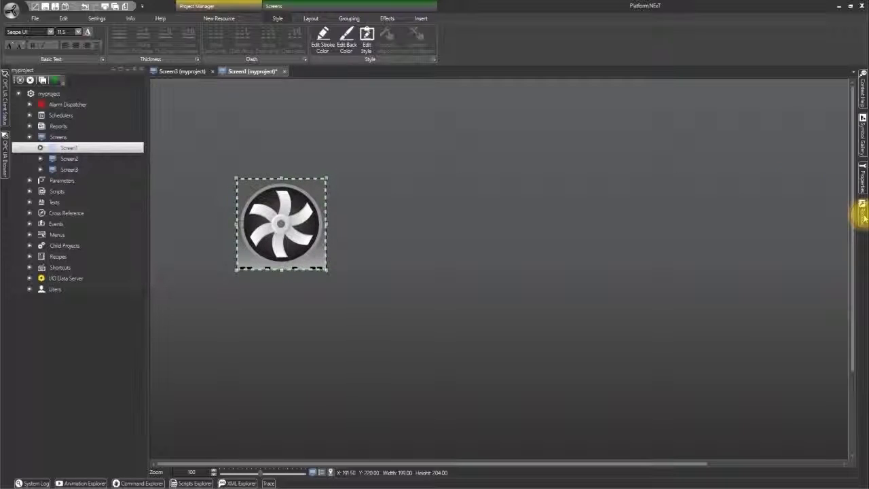
# Draw a Tally Selector 2 Pos switch of about 154 by 211 to the right of the fan
pyautogui.click(863, 214)
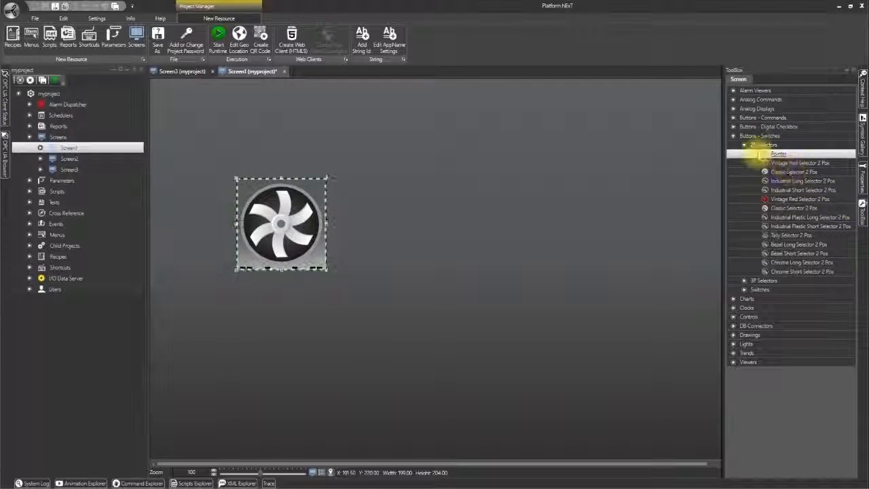
pyautogui.click(733, 126)
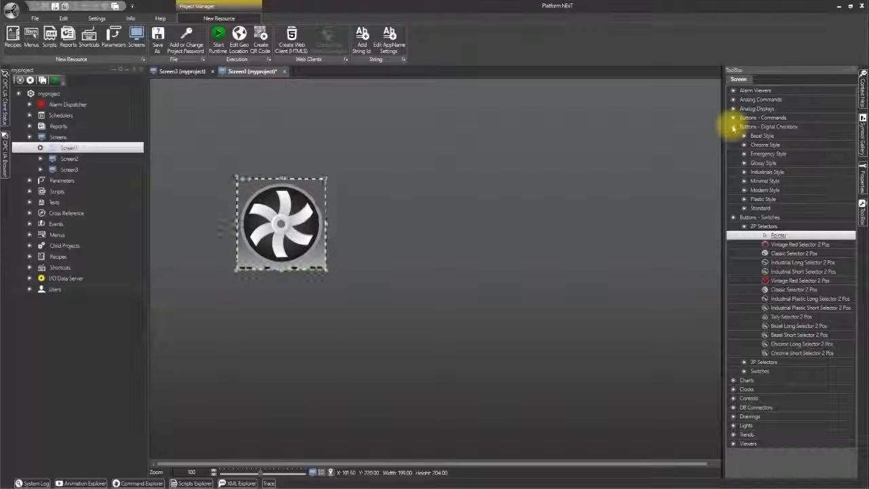
pyautogui.click(733, 127)
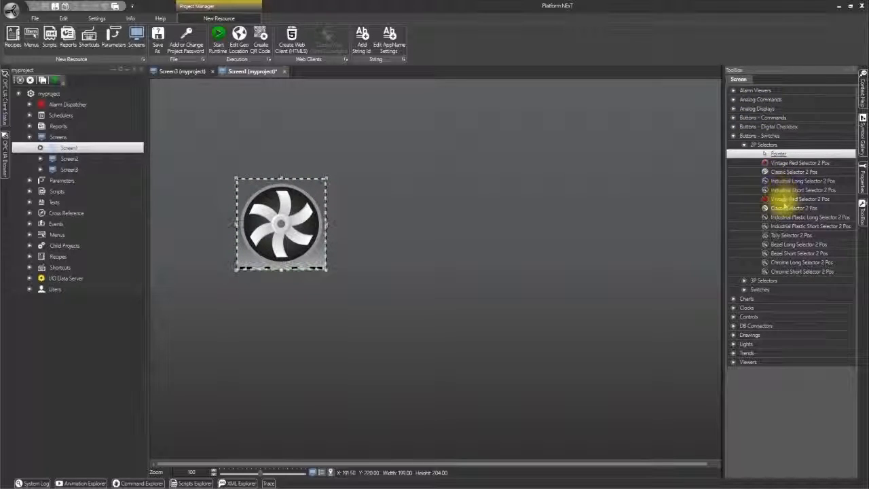
pyautogui.click(781, 234)
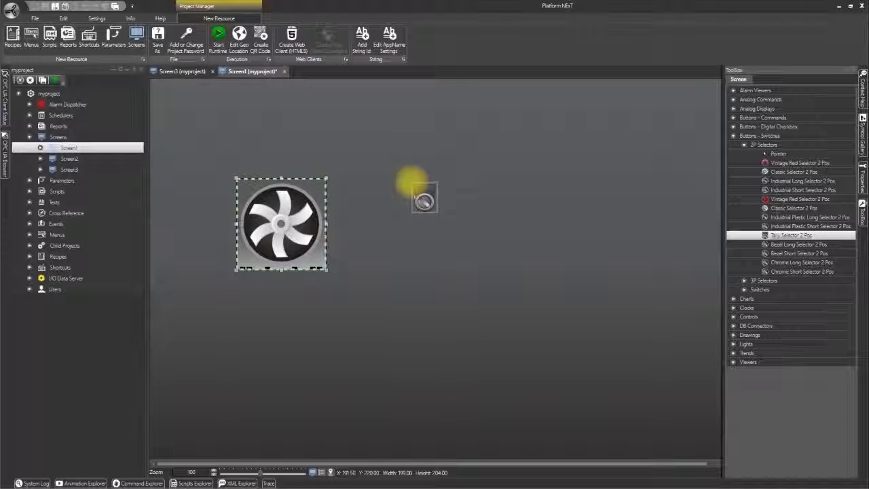
pyautogui.moveTo(413, 181); pyautogui.dragTo(482, 278)
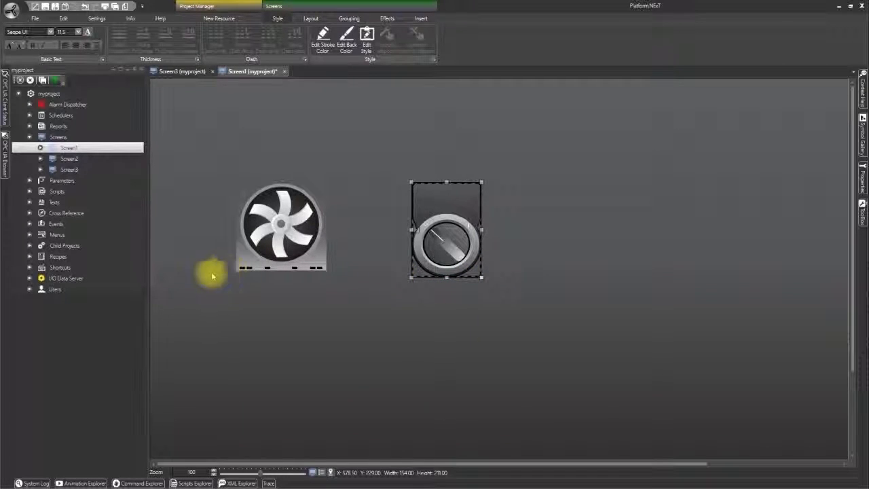
# Link Tag1 from the I/O Data Server's tags list to the selector switch
pyautogui.click(30, 280)
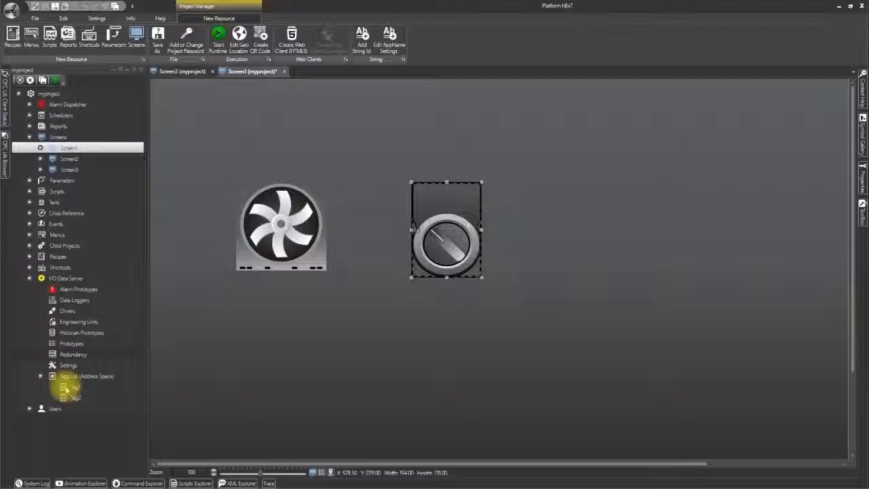
pyautogui.click(70, 387)
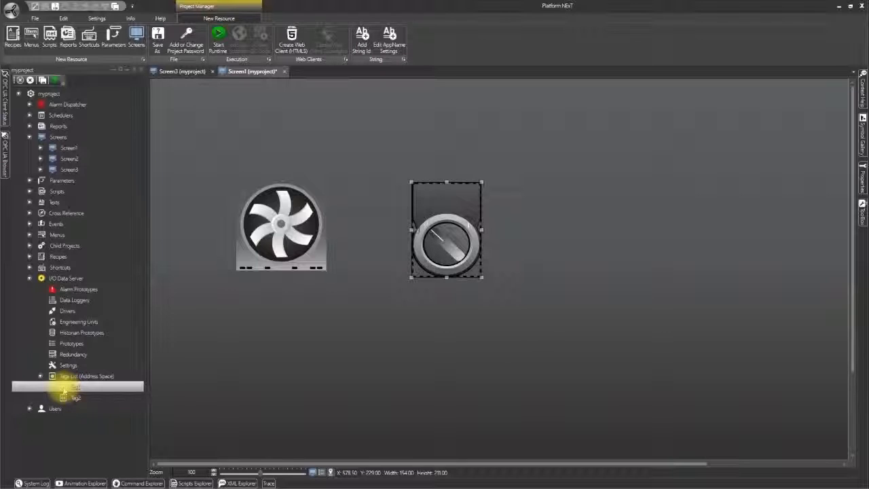
pyautogui.moveTo(62, 391); pyautogui.dragTo(445, 254)
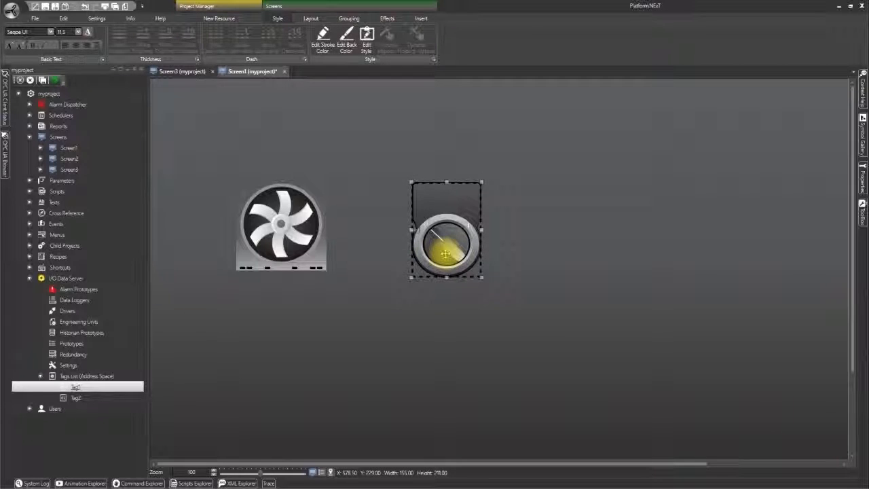
pyautogui.click(413, 219)
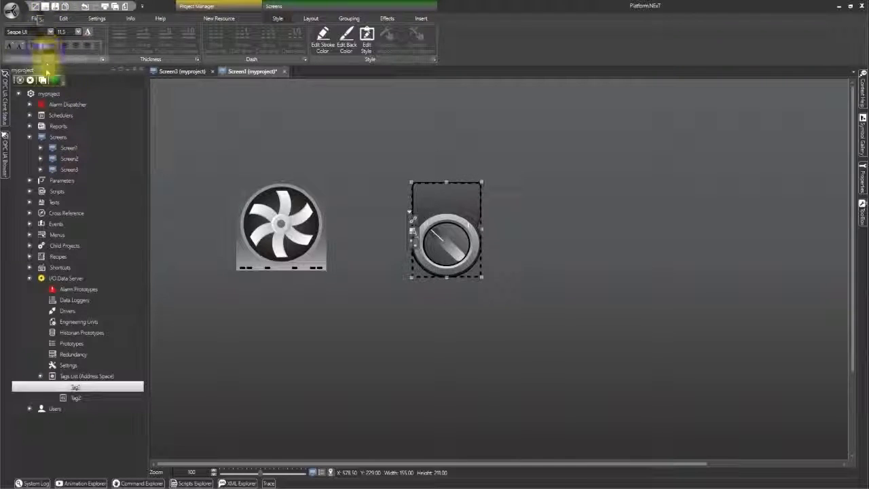
# Save the project and test the selector switch on Screen1 in the runtime
pyautogui.click(42, 80)
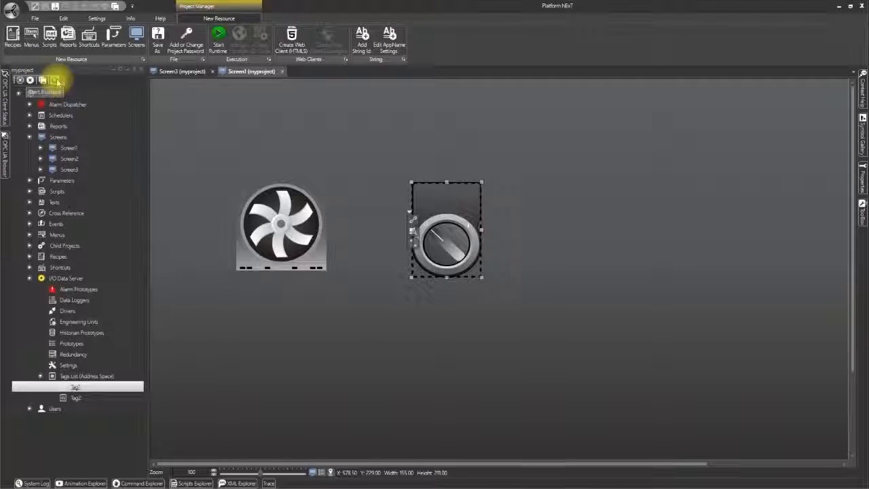
pyautogui.click(56, 80)
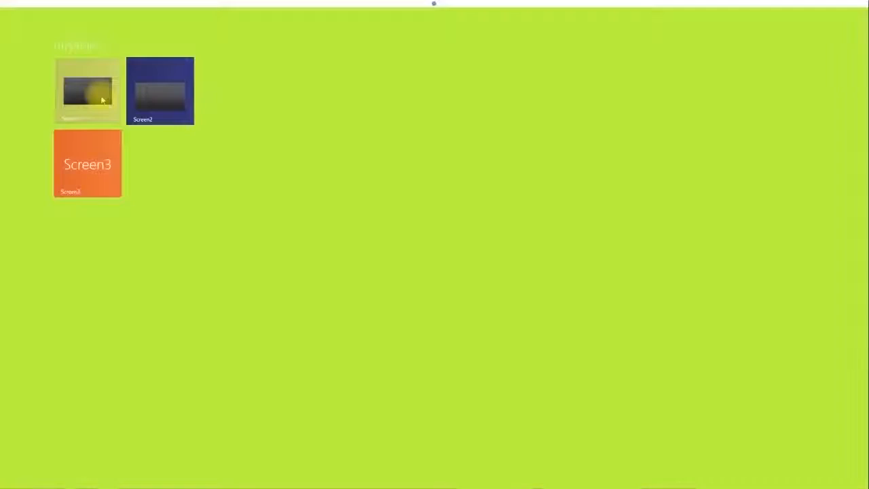
pyautogui.click(103, 99)
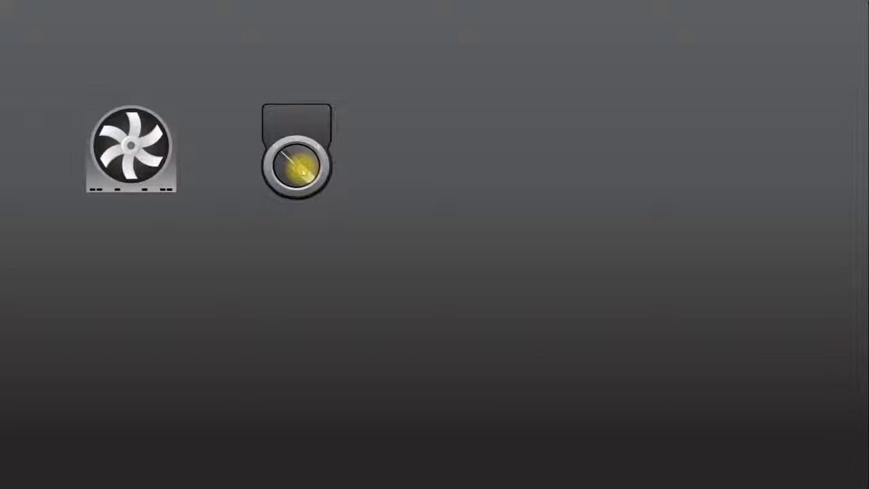
pyautogui.click(303, 173)
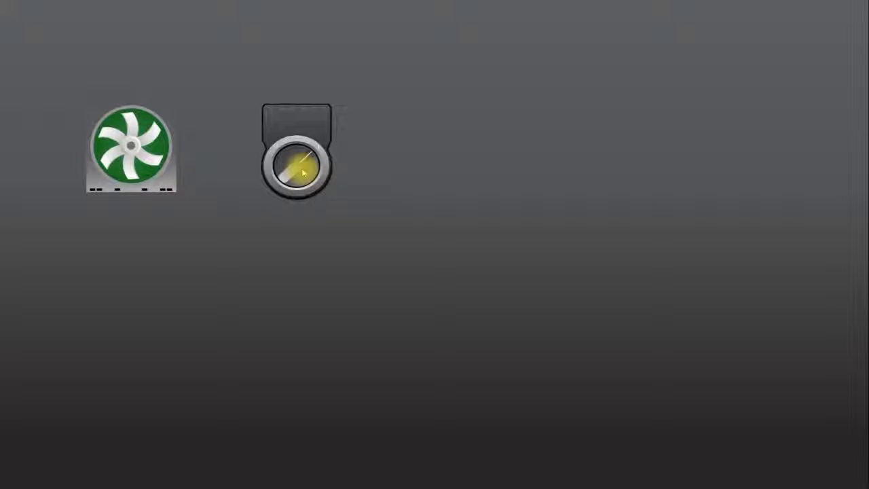